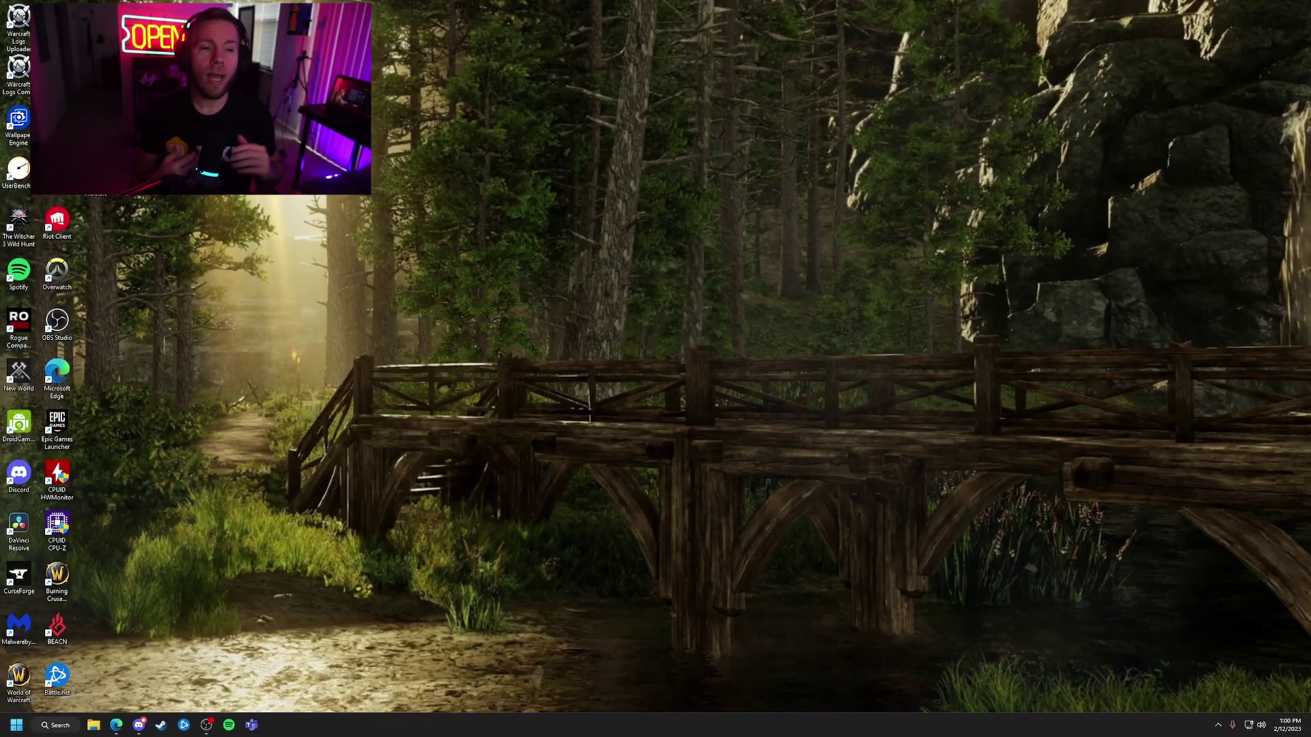
Search Start for 'exploit protection' and open the Exploit protection settings in Windows Security.
click(16, 725)
text(ex)
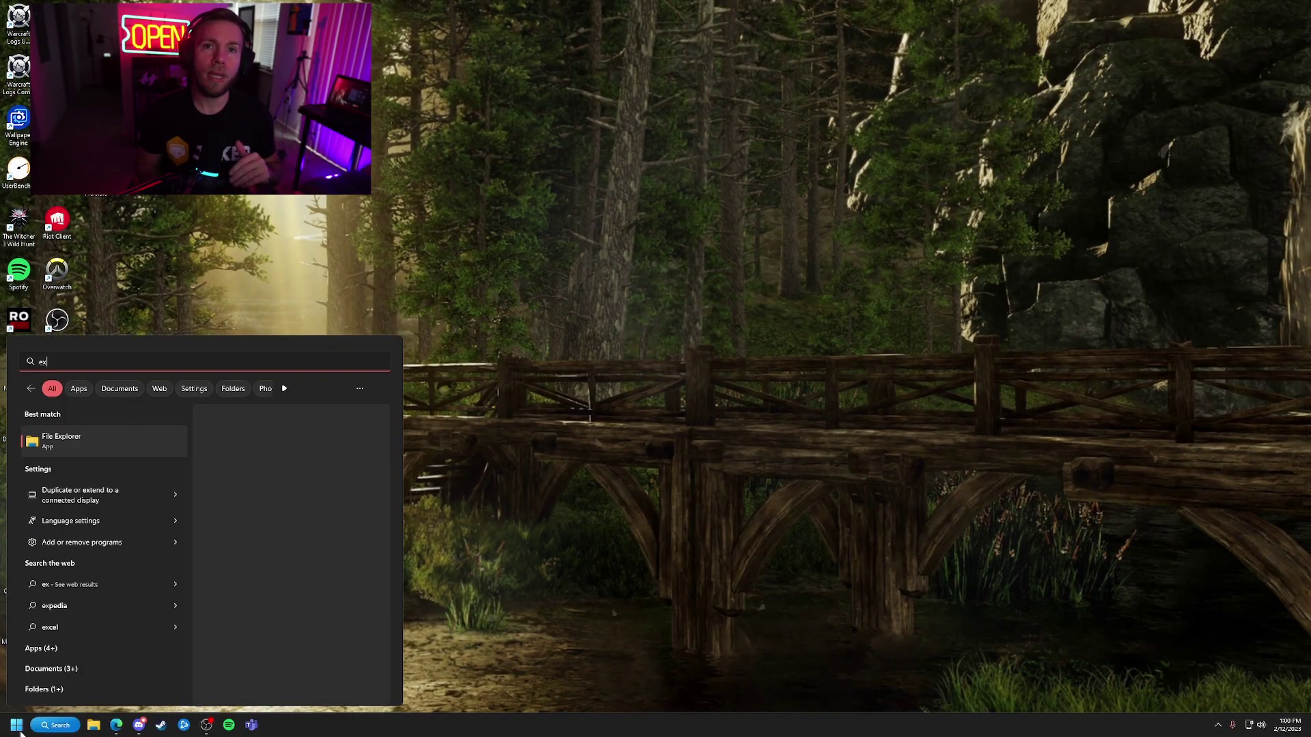
text(ploi)
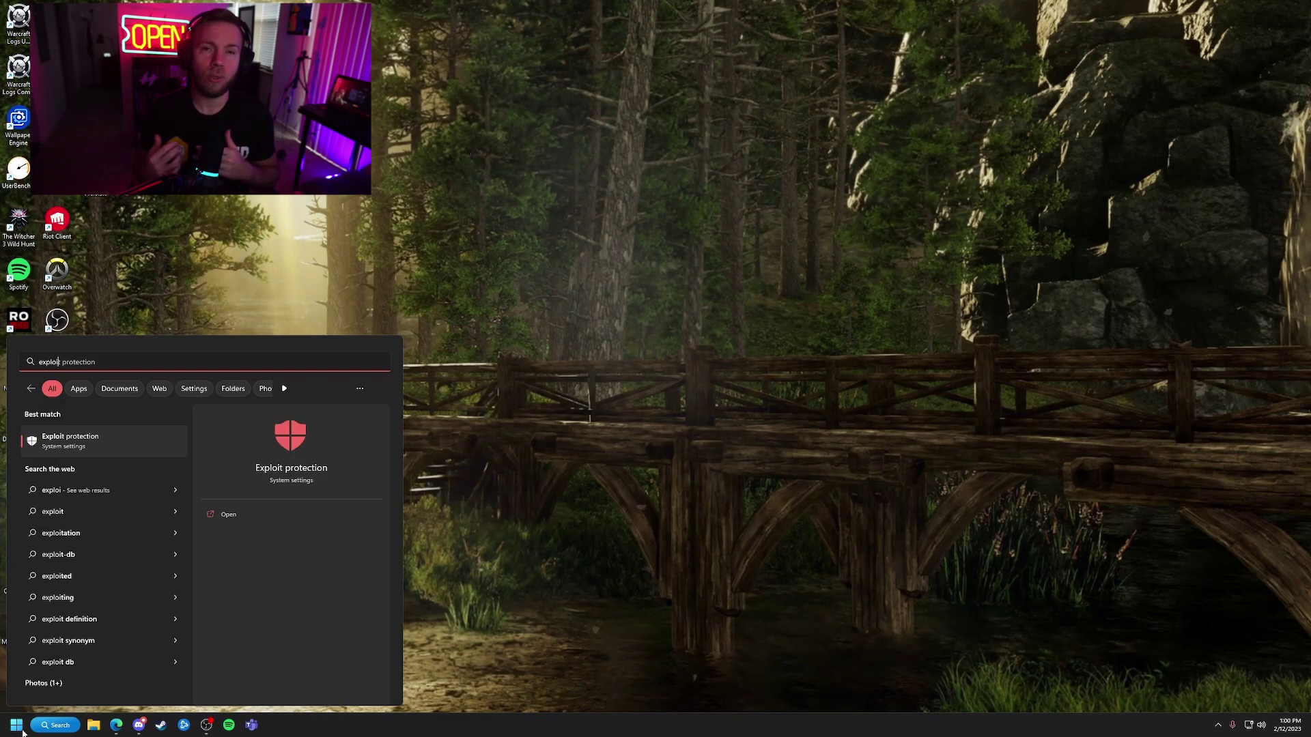
click(133, 449)
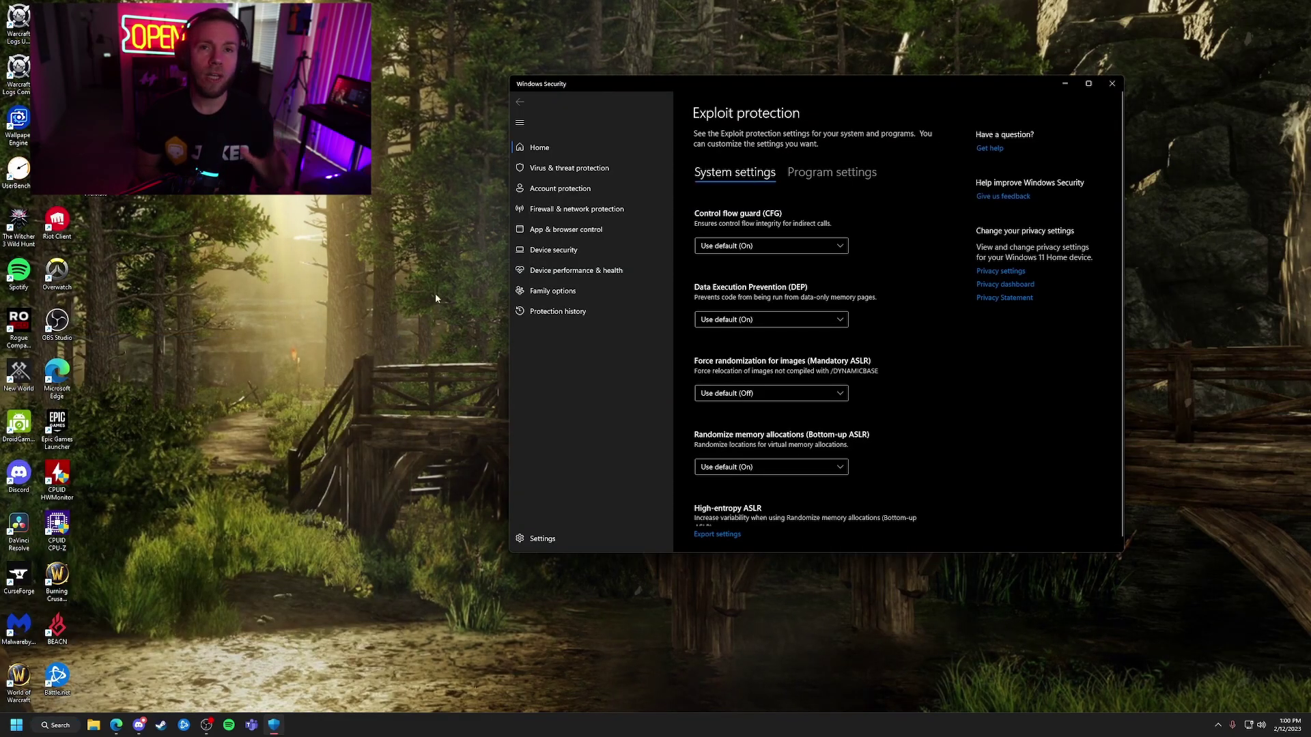
Add HogwartsLegacy.exe from its Steam folder as a customized program under Program settings.
drag(805, 101, 367, 198)
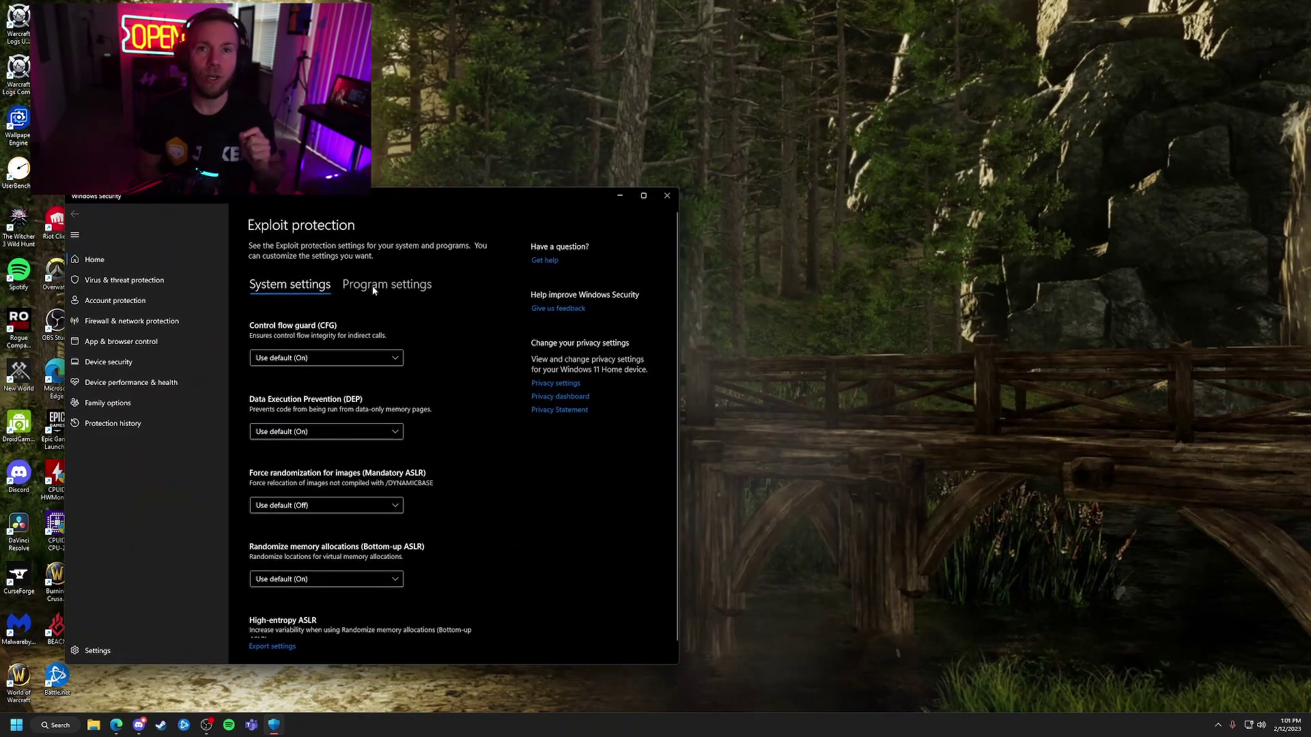
click(390, 287)
click(260, 330)
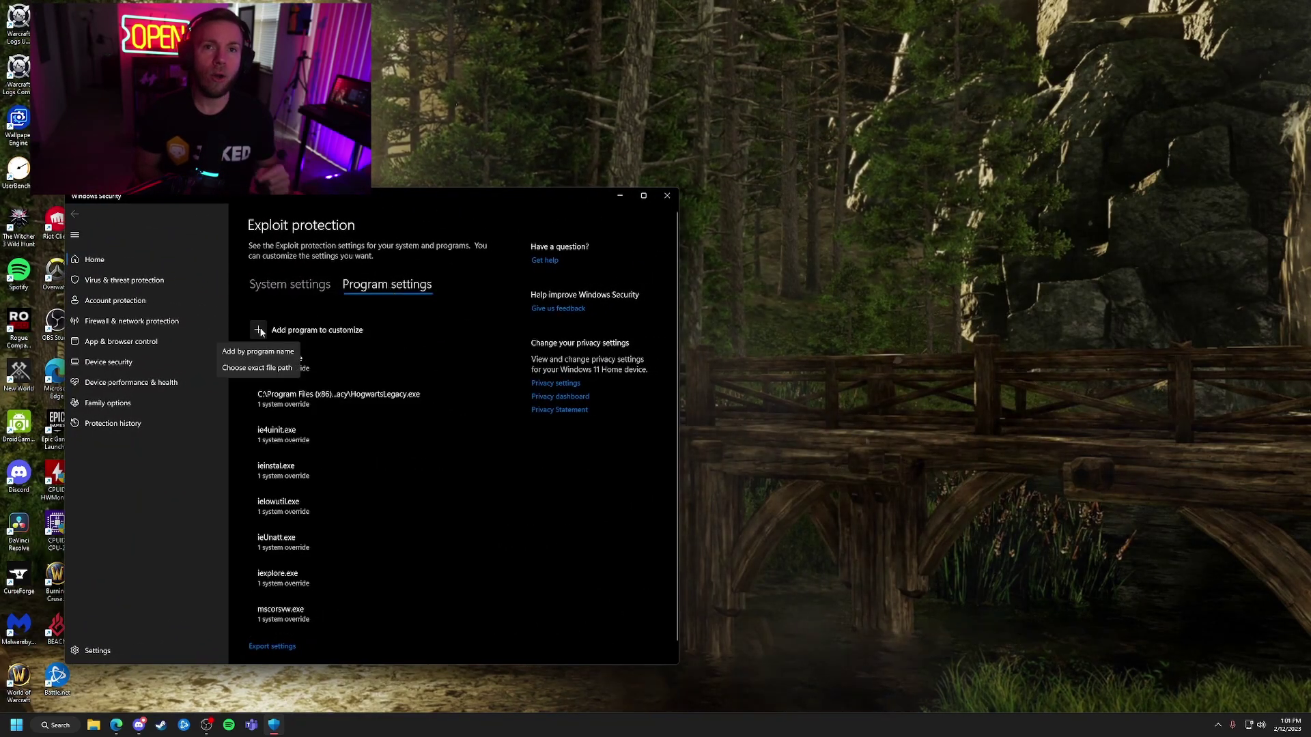
click(254, 368)
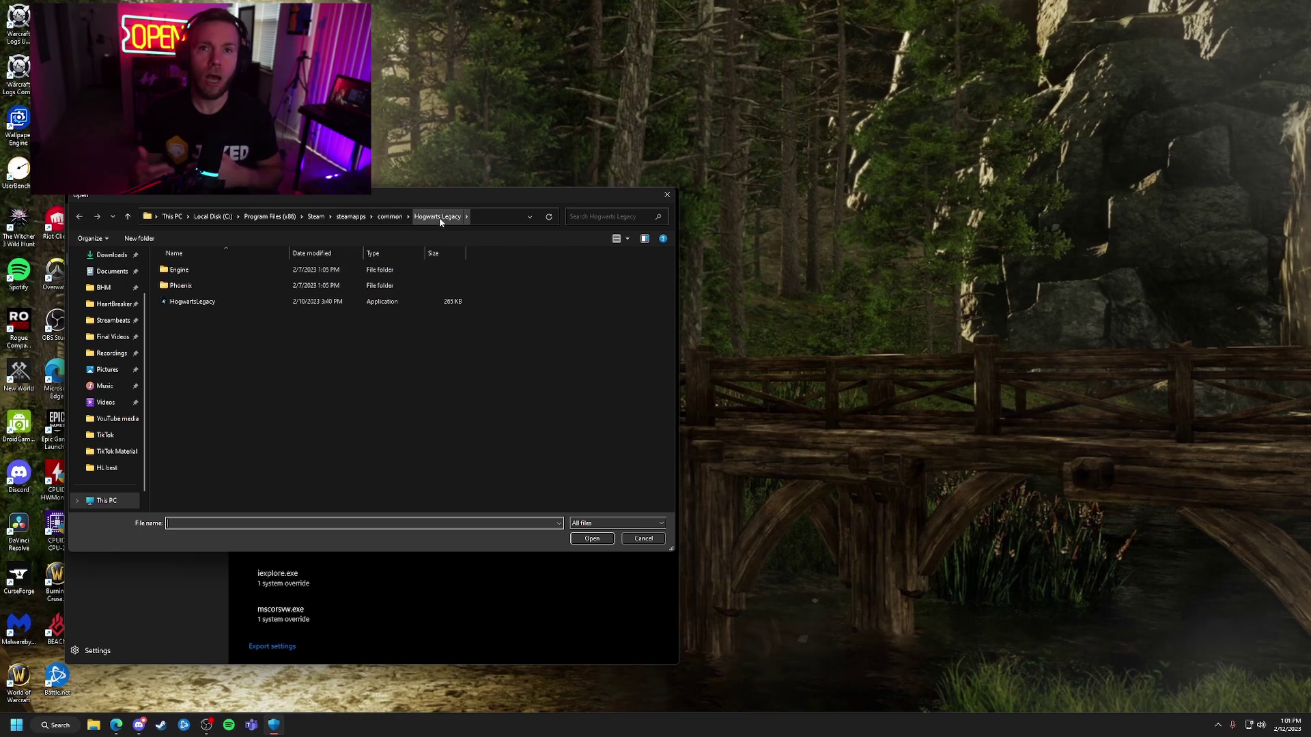
click(330, 303)
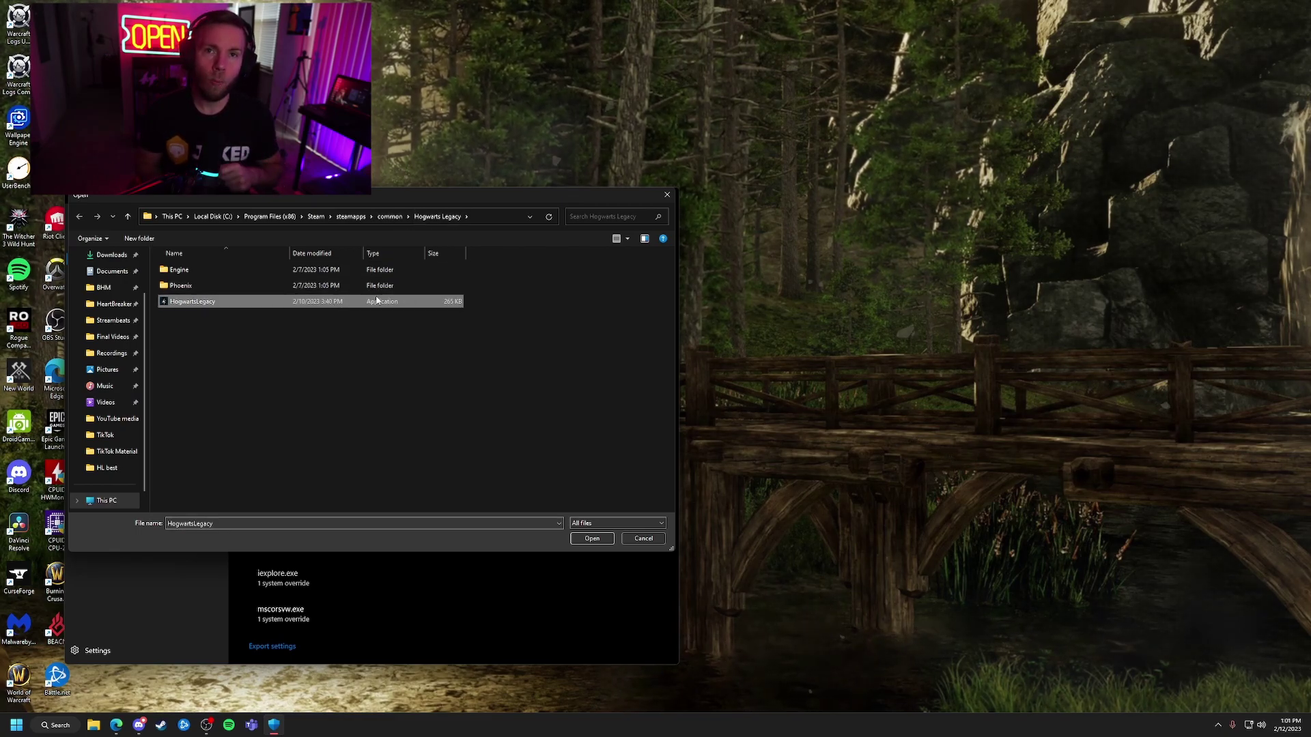
double_click(355, 299)
click(301, 398)
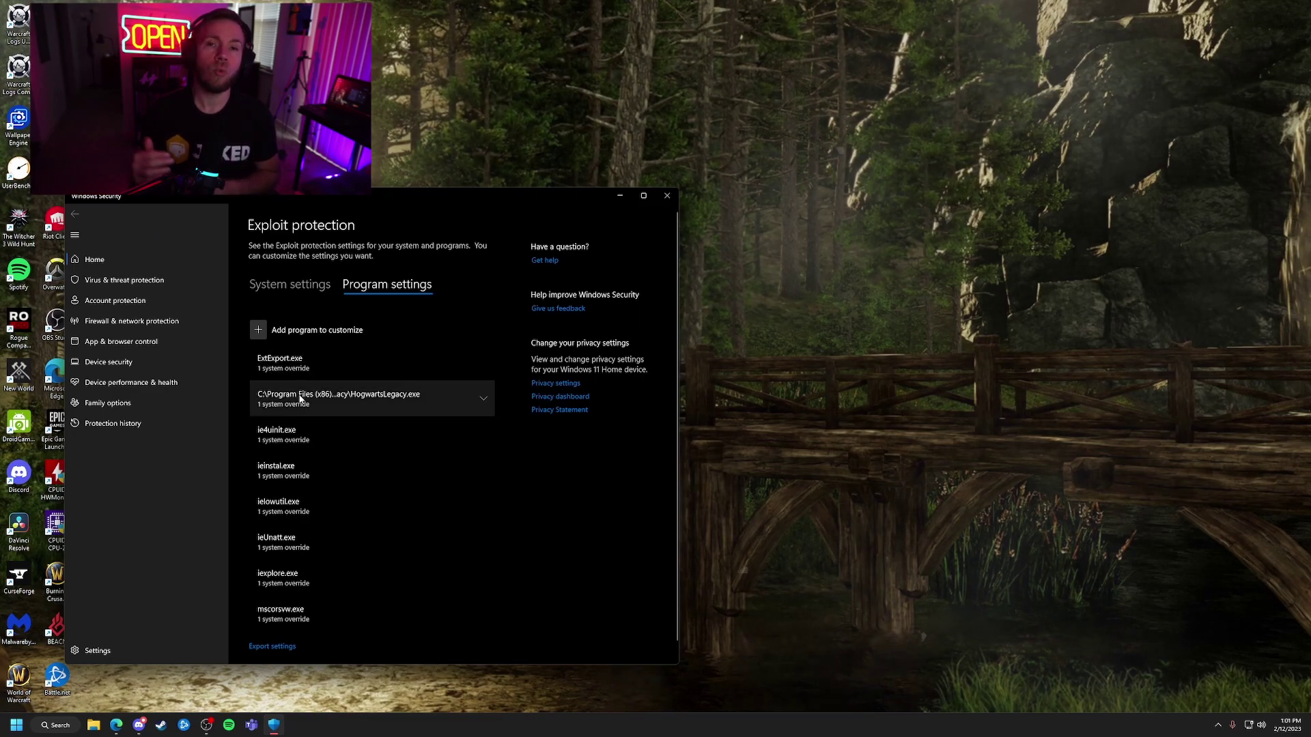
Open the HogwartsLegacy.exe override settings and scroll through its overrides.
click(390, 426)
drag(493, 287, 448, 346)
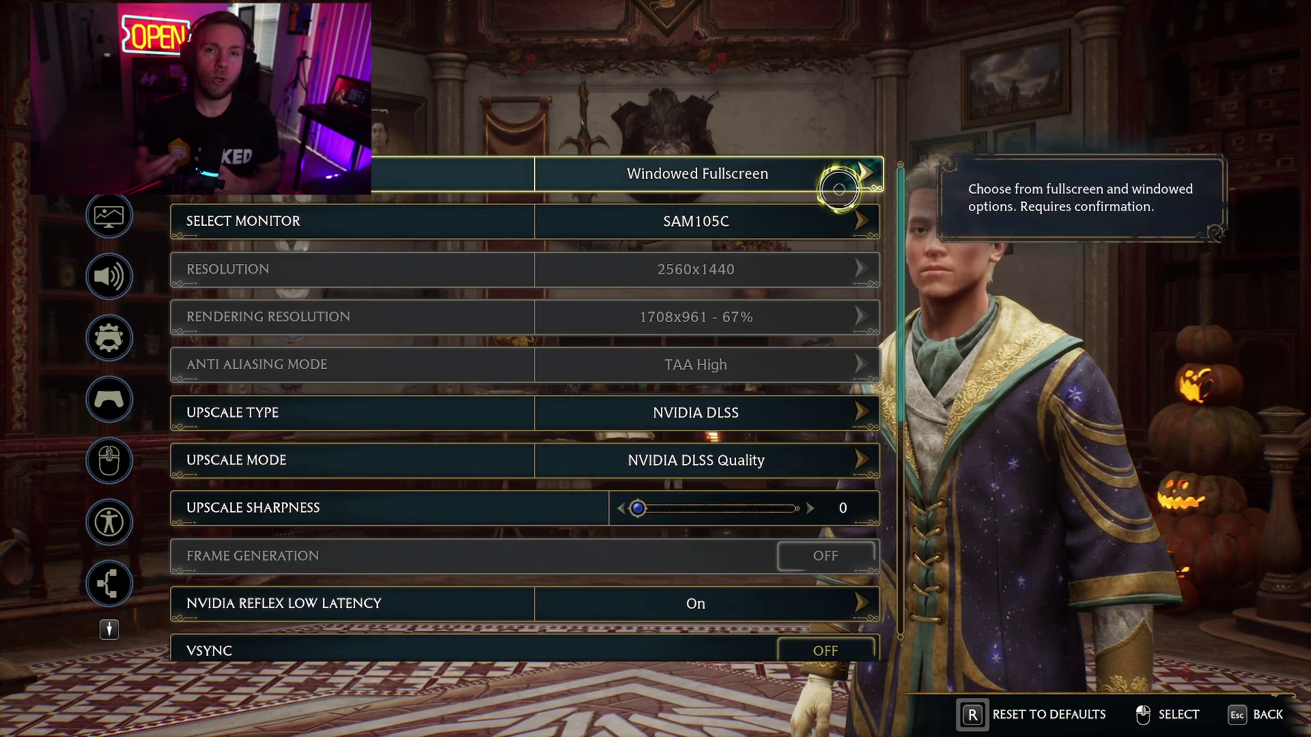
Change Upscale Type from NVIDIA DLSS to None, rendering at 2560x1440 (100%).
click(623, 421)
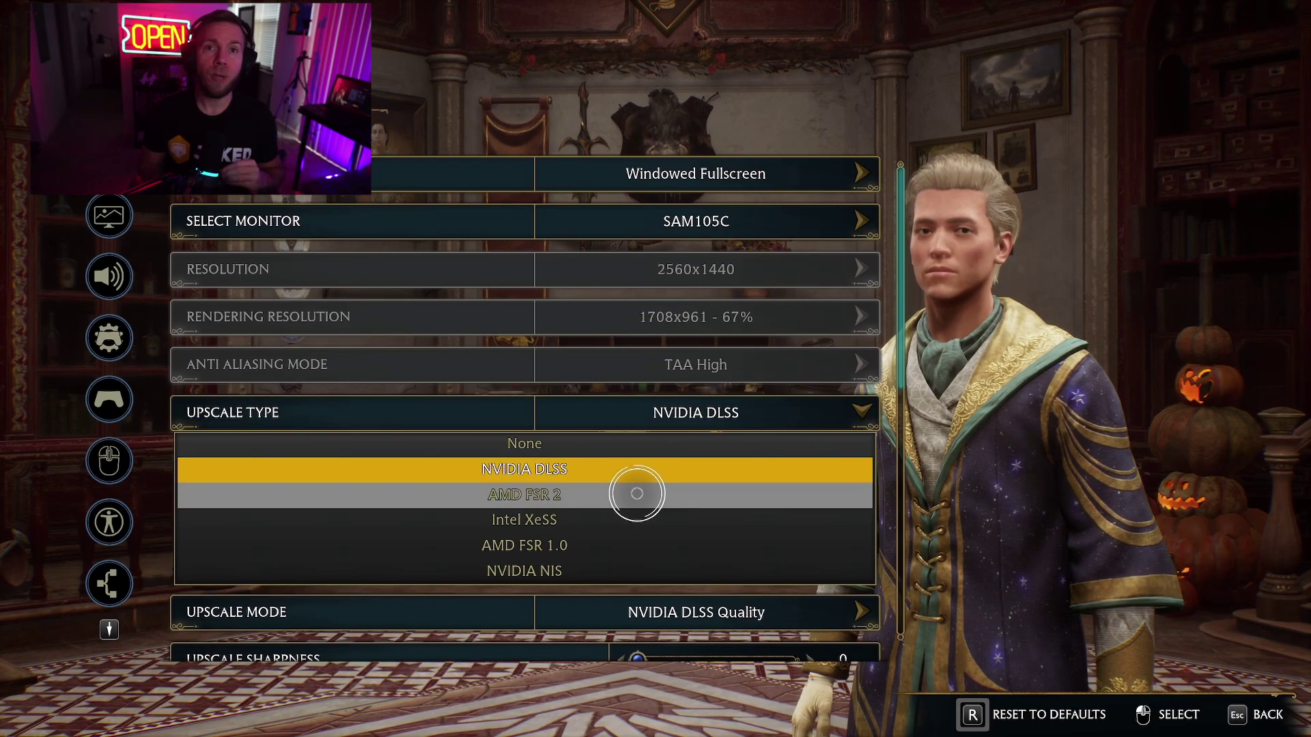
click(624, 411)
click(621, 411)
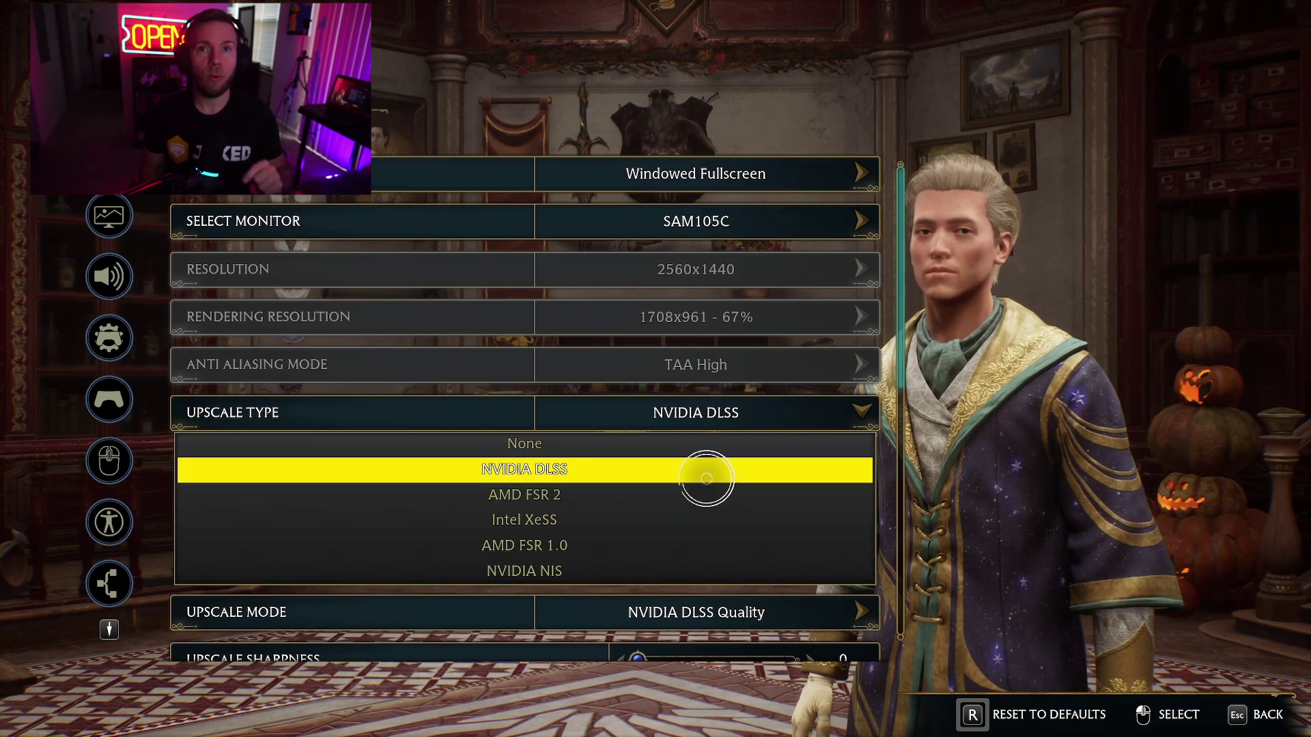
click(677, 445)
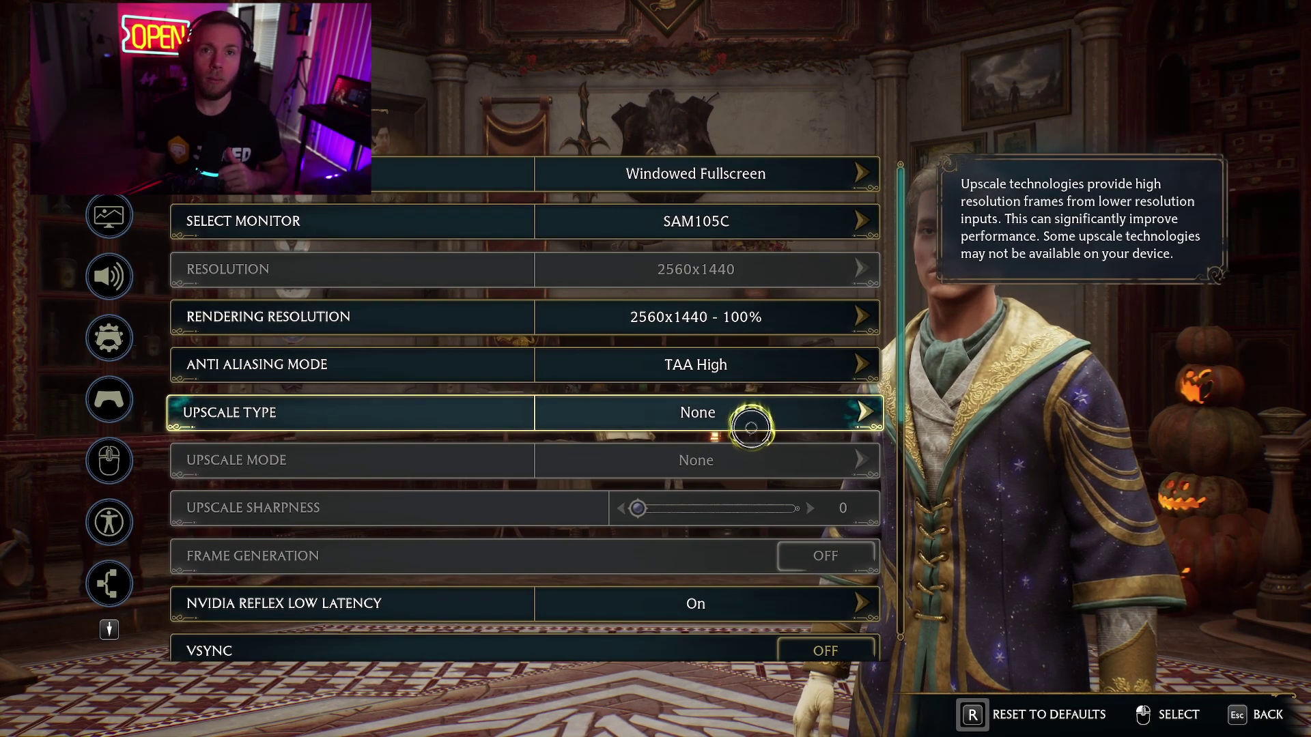
Set Upscale Type back to NVIDIA DLSS, rendering at 1708x961 (67%) in Auto mode.
key(Right)
click(624, 410)
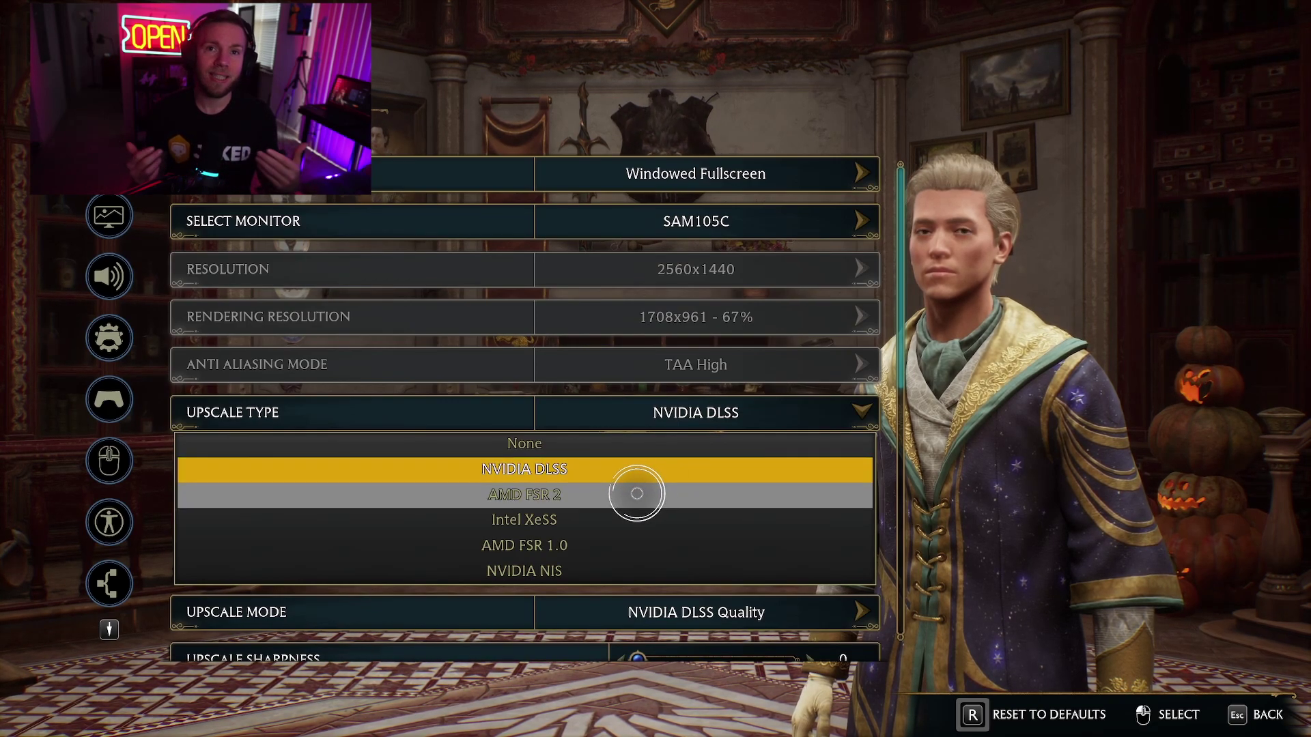
click(678, 445)
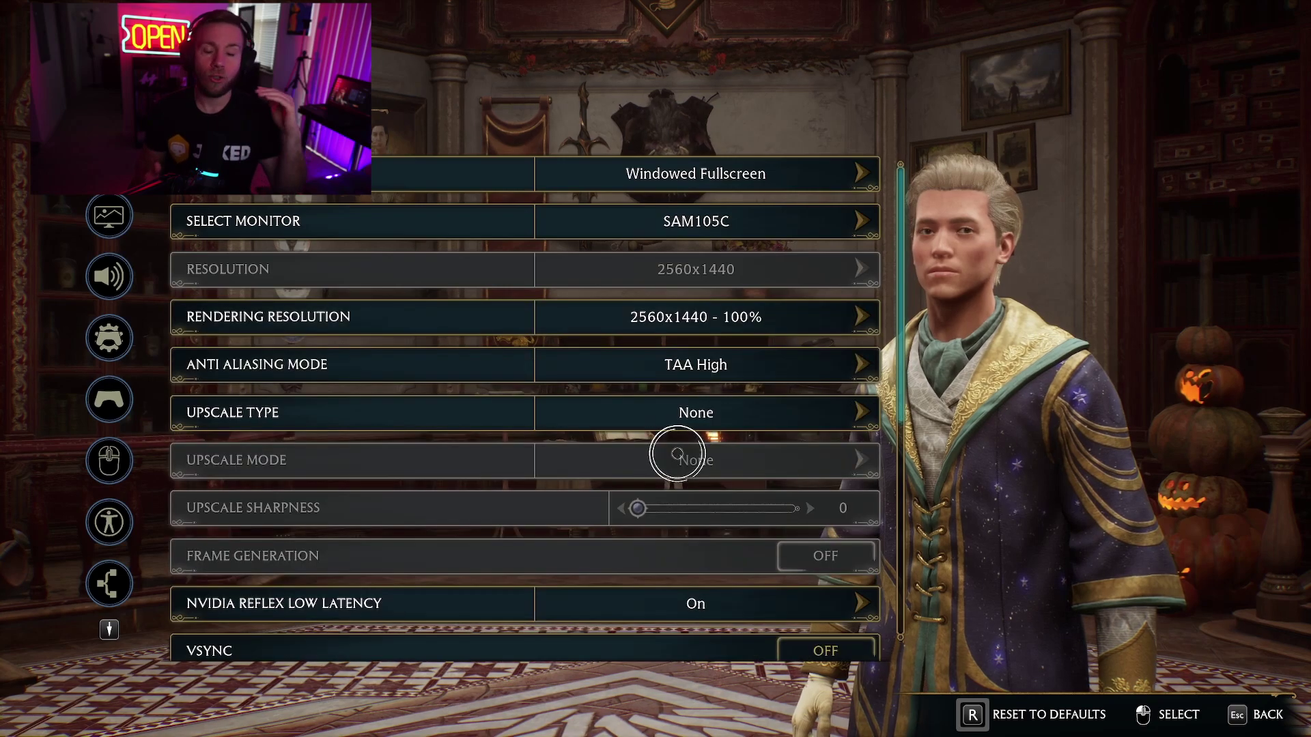
click(751, 428)
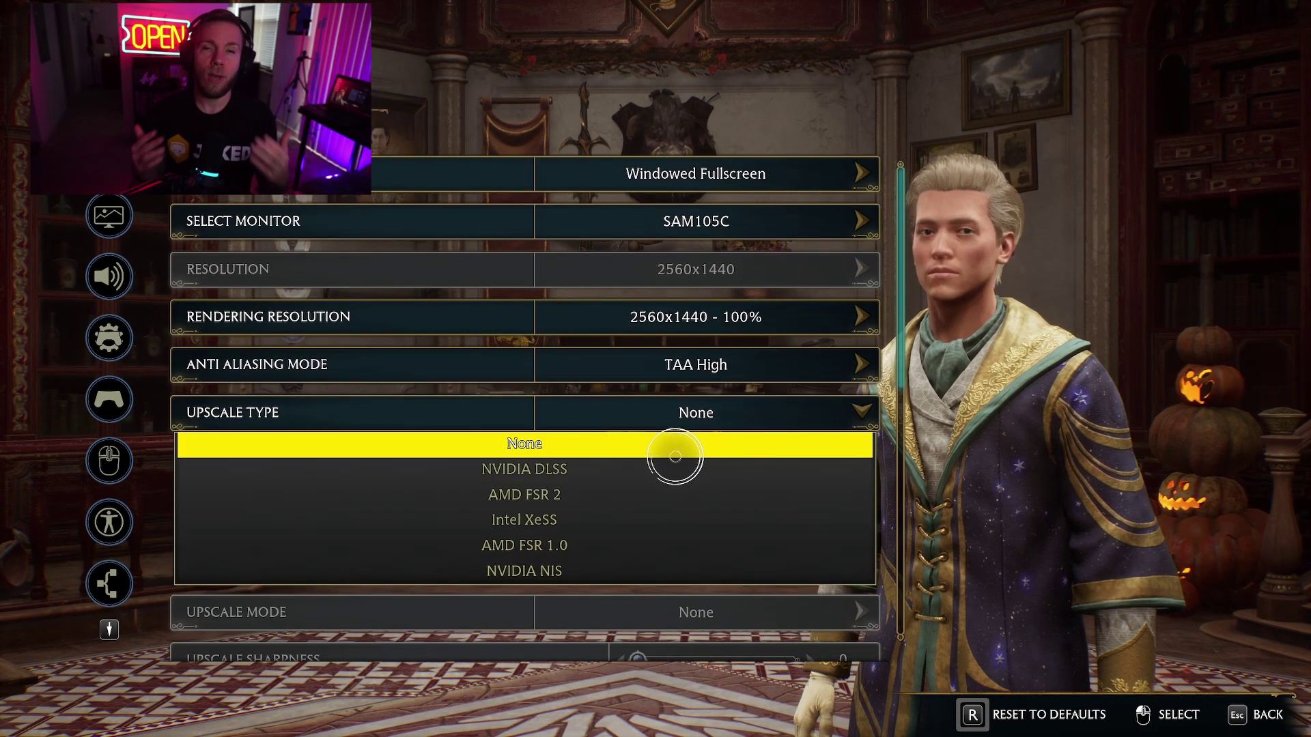
click(663, 468)
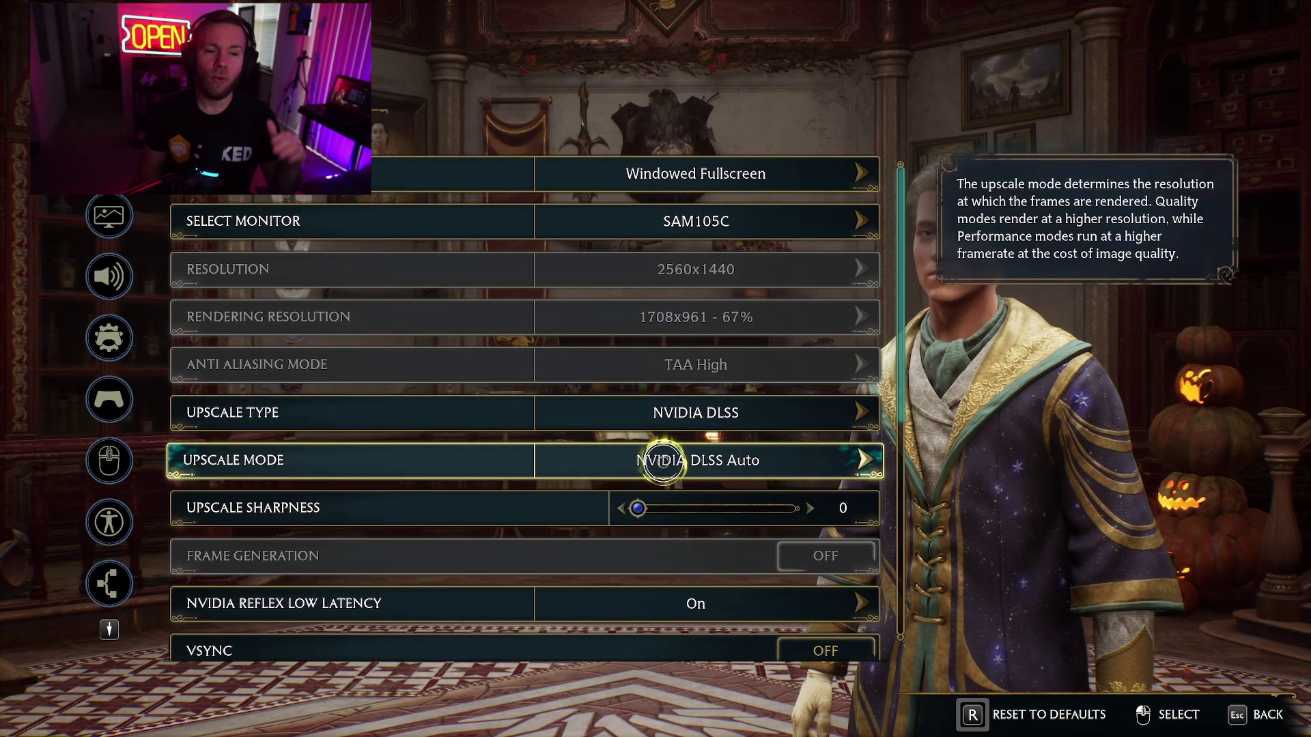
Keep NVIDIA DLSS Auto as the upscale mode and scroll down to the Framerate settings.
click(705, 460)
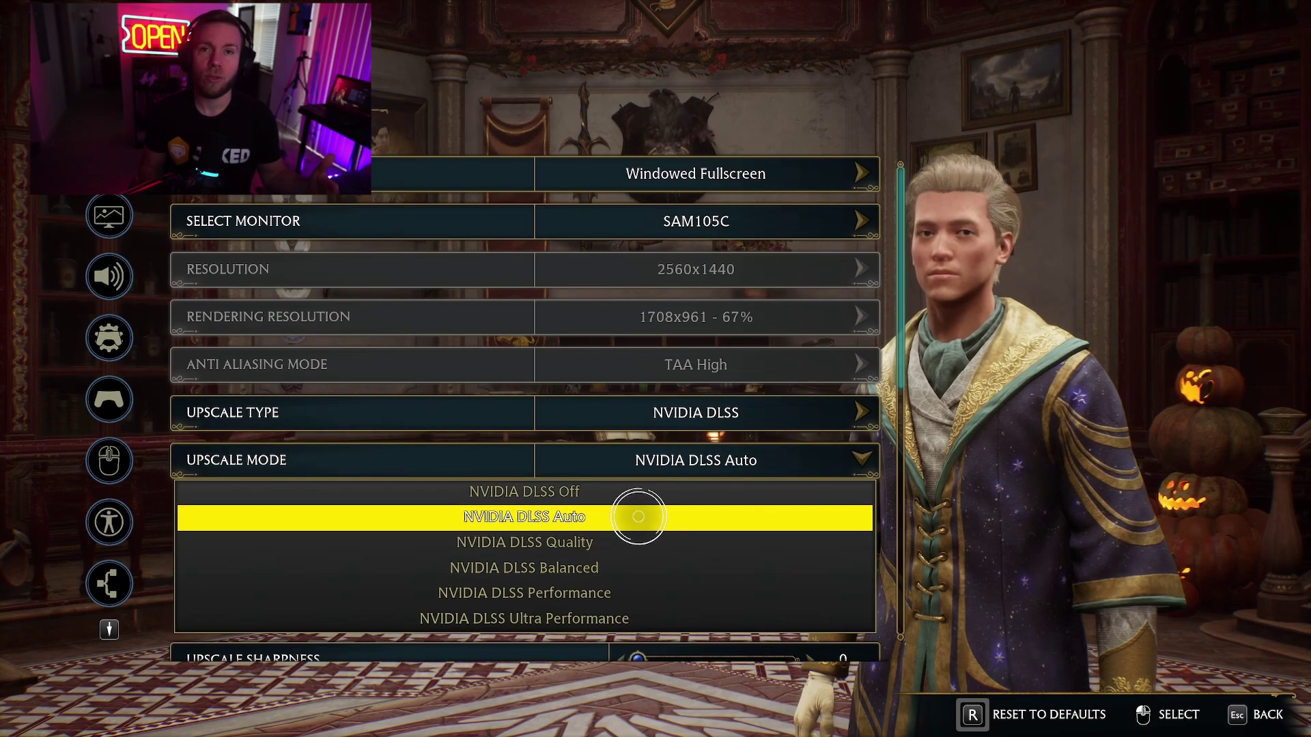
click(662, 517)
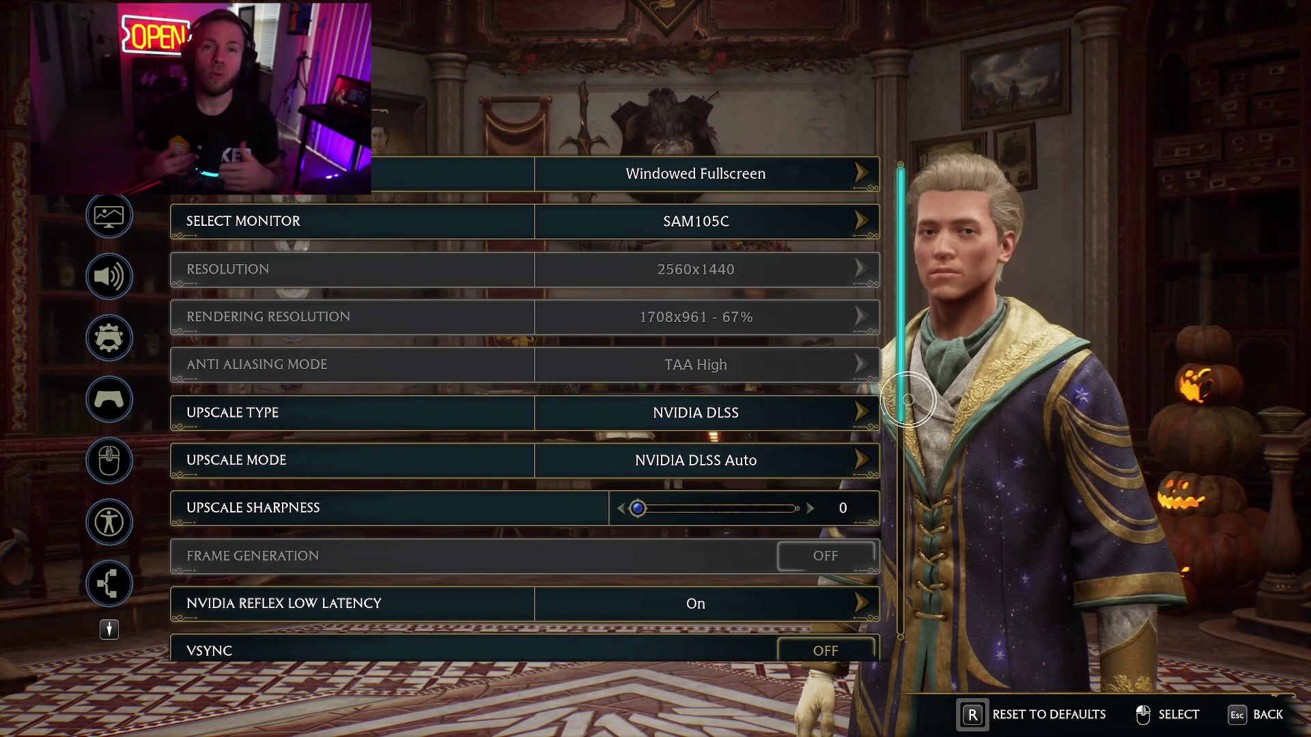
drag(904, 392, 920, 539)
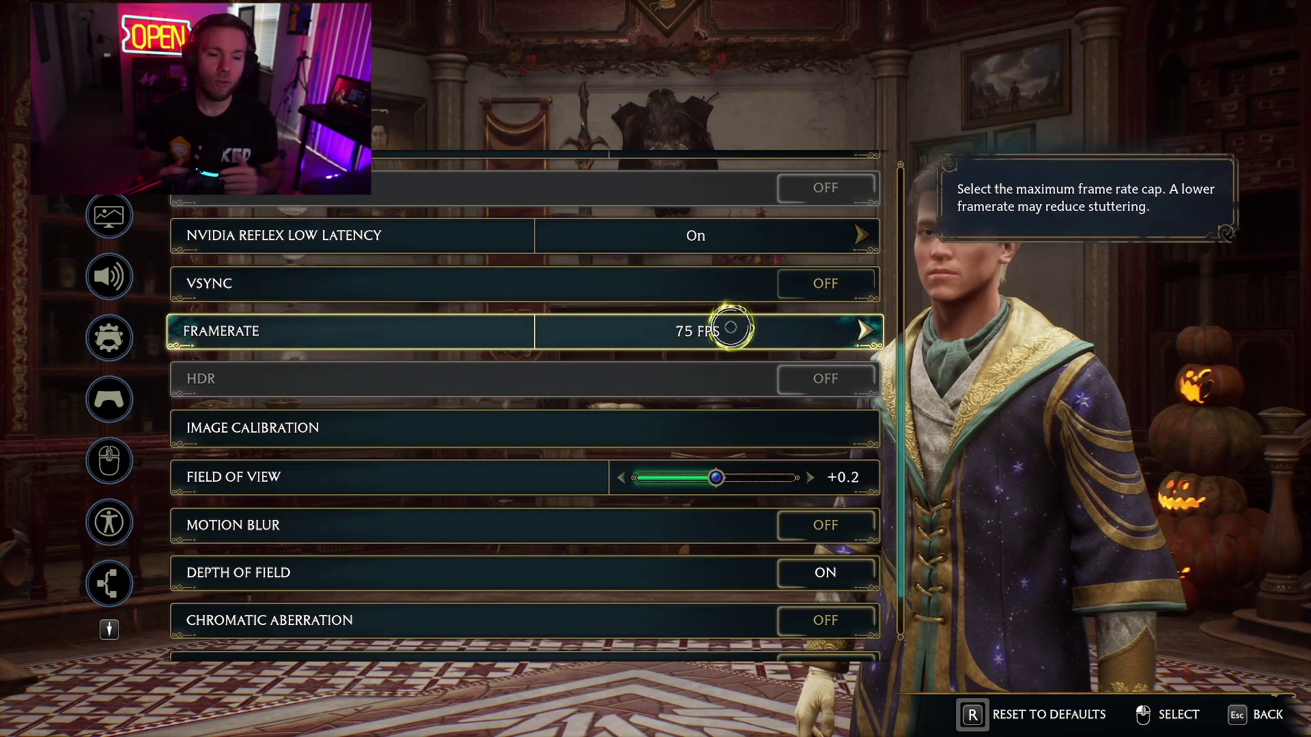
click(730, 328)
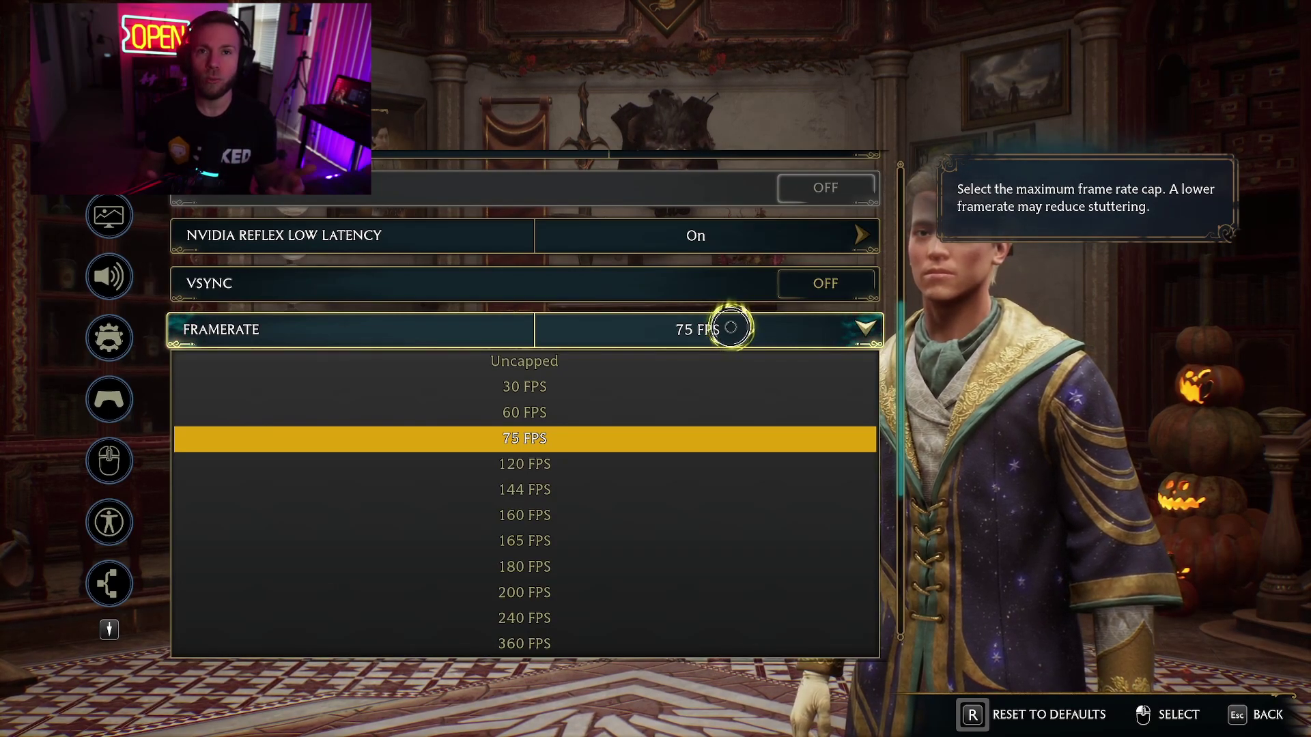
click(730, 327)
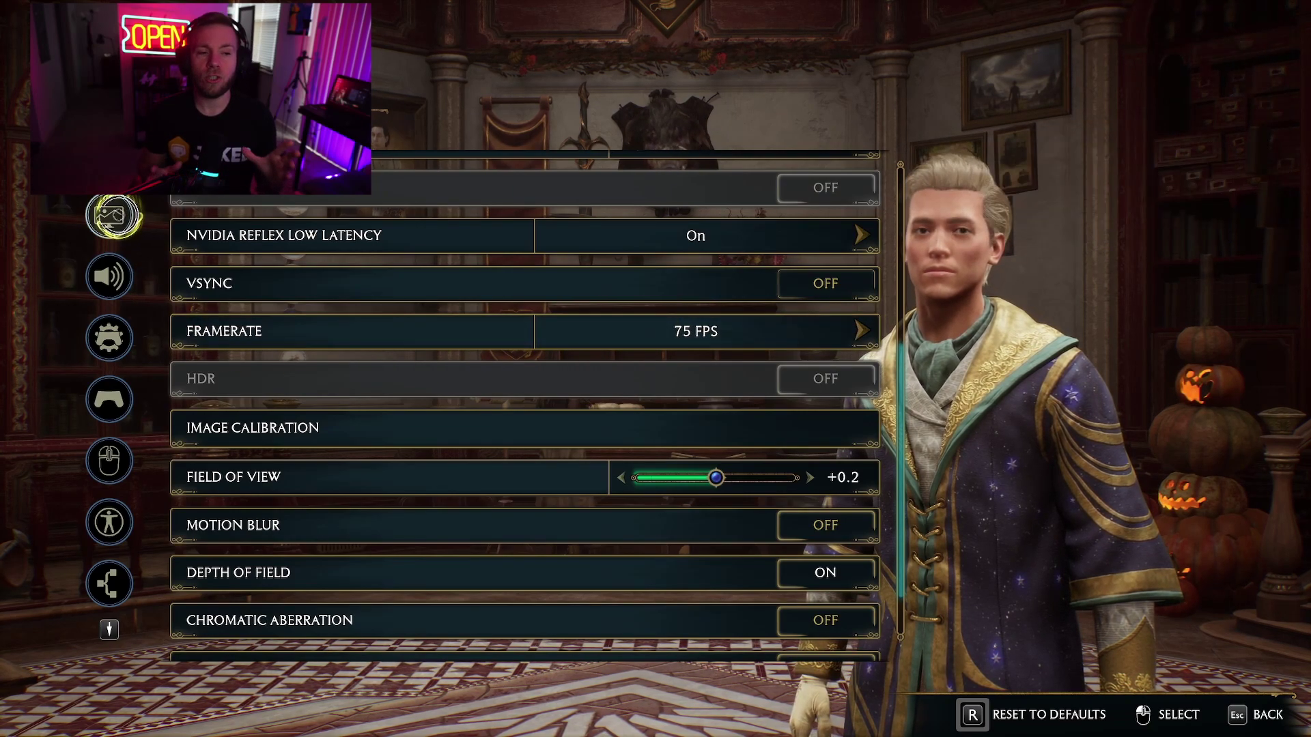
Scroll through the graphics quality list from fog and sky settings down to the ray tracing options.
scroll(111, 216, down, 5)
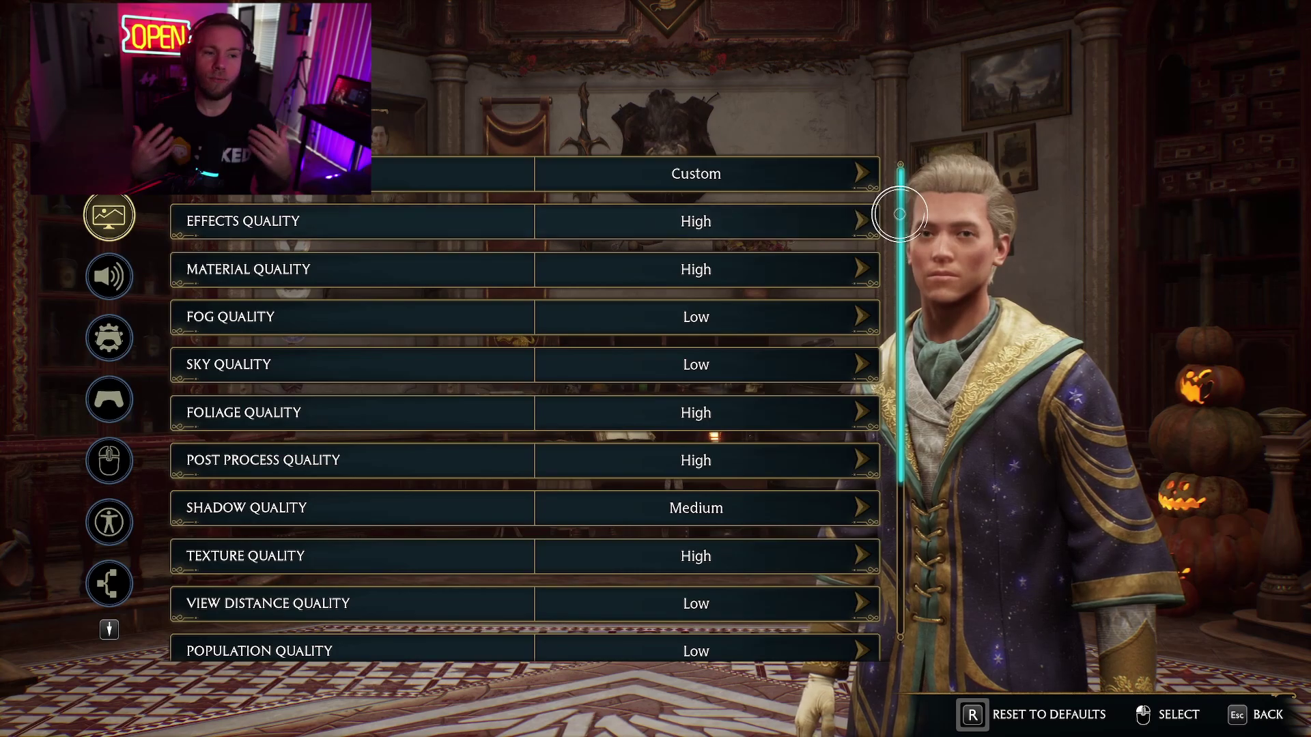
scroll(897, 269, down, 2)
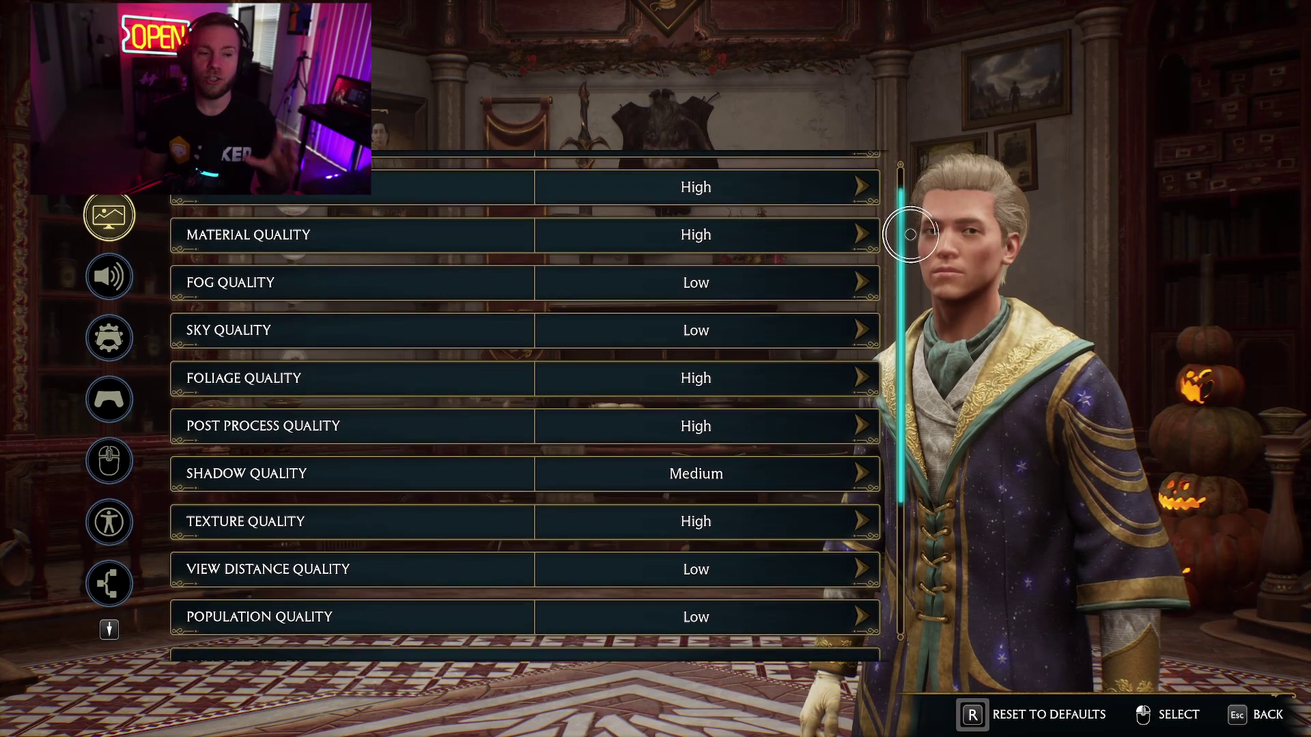
scroll(905, 236, down, 1)
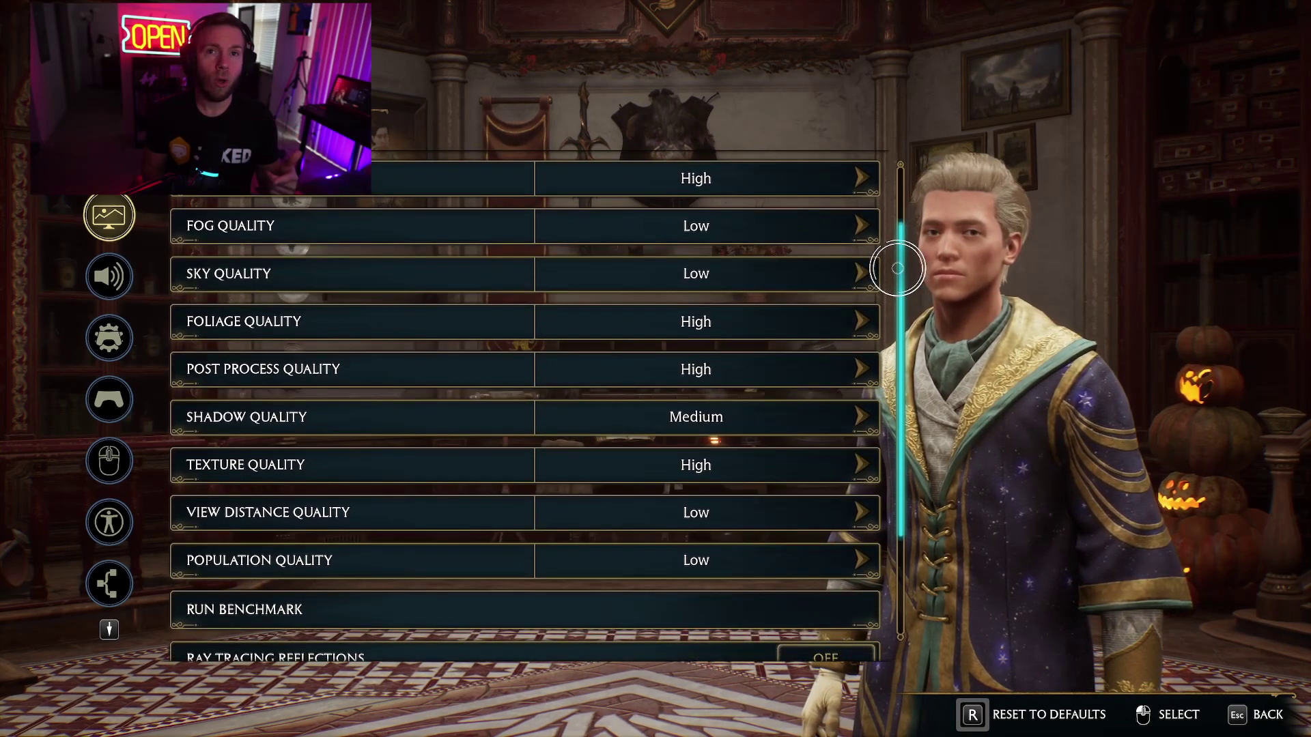
drag(897, 267, 905, 249)
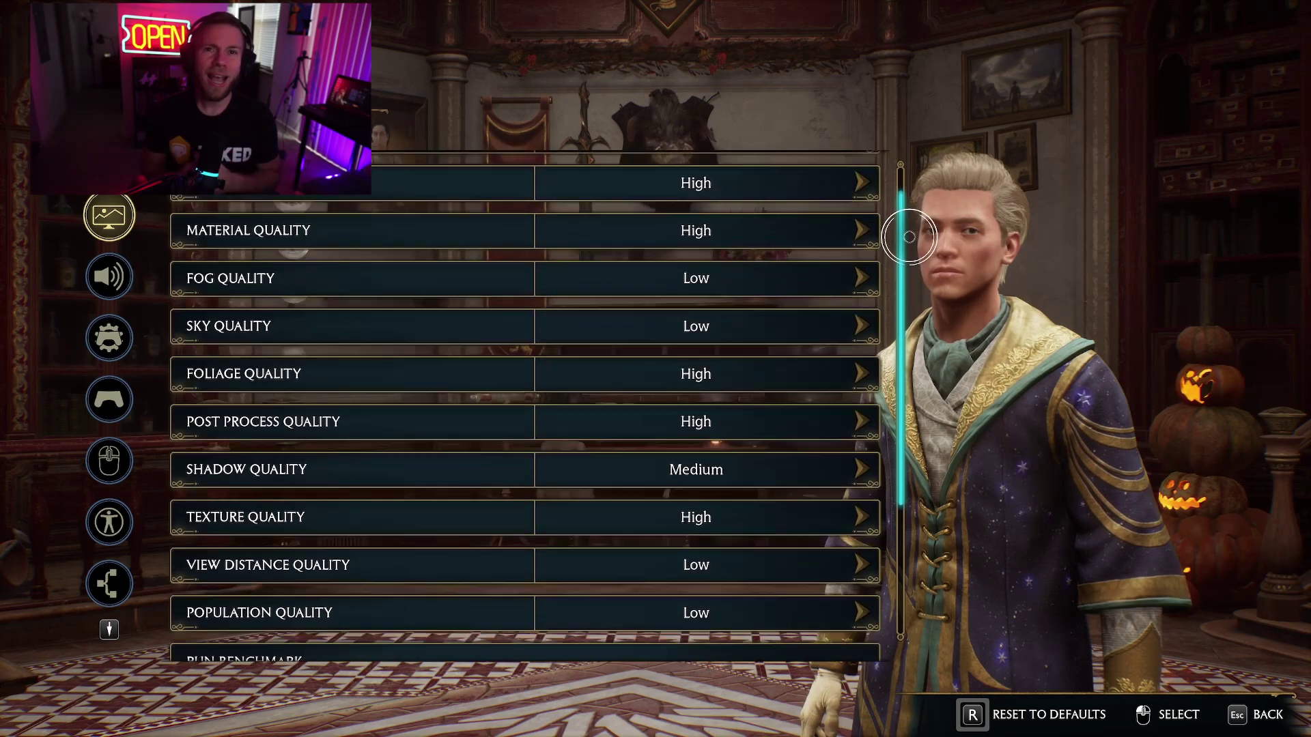
mouse_move(910, 235)
mouse_down()
mouse_move(897, 268)
mouse_move(906, 245)
mouse_up()
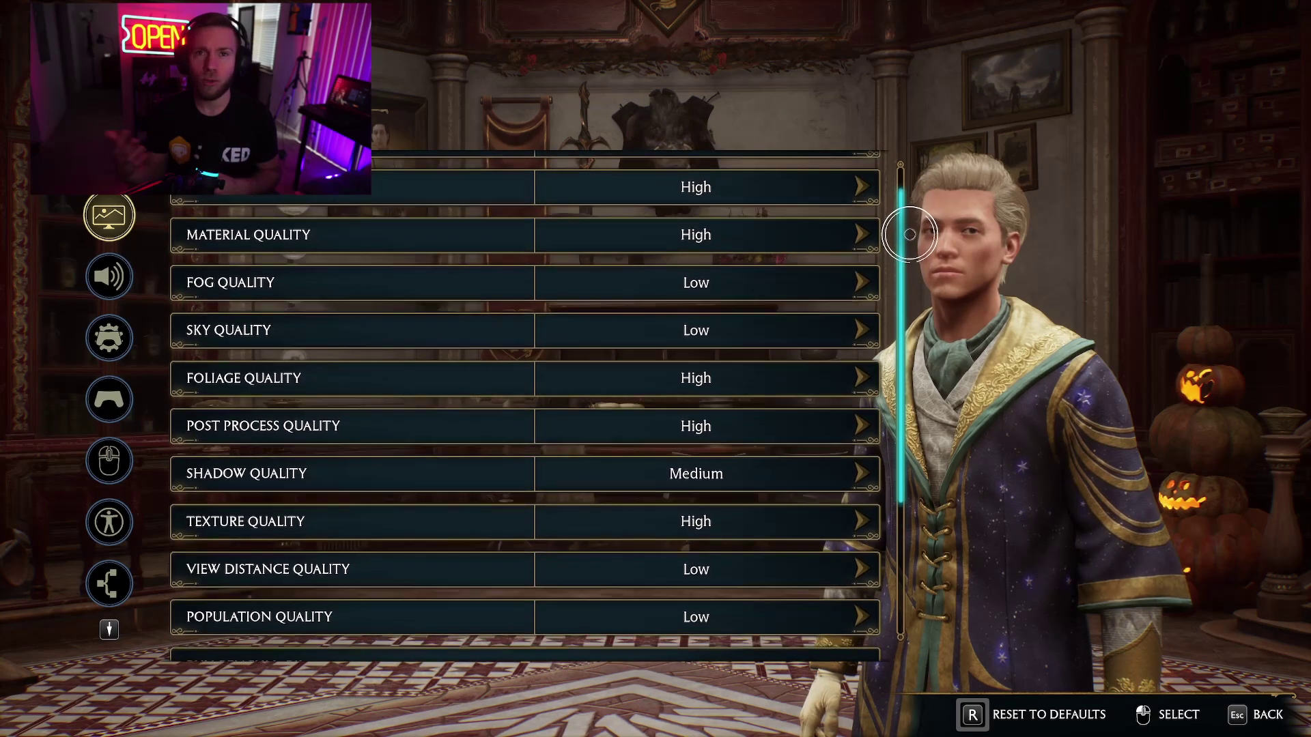
mouse_move(910, 237)
mouse_down()
mouse_move(897, 268)
mouse_move(904, 254)
mouse_up()
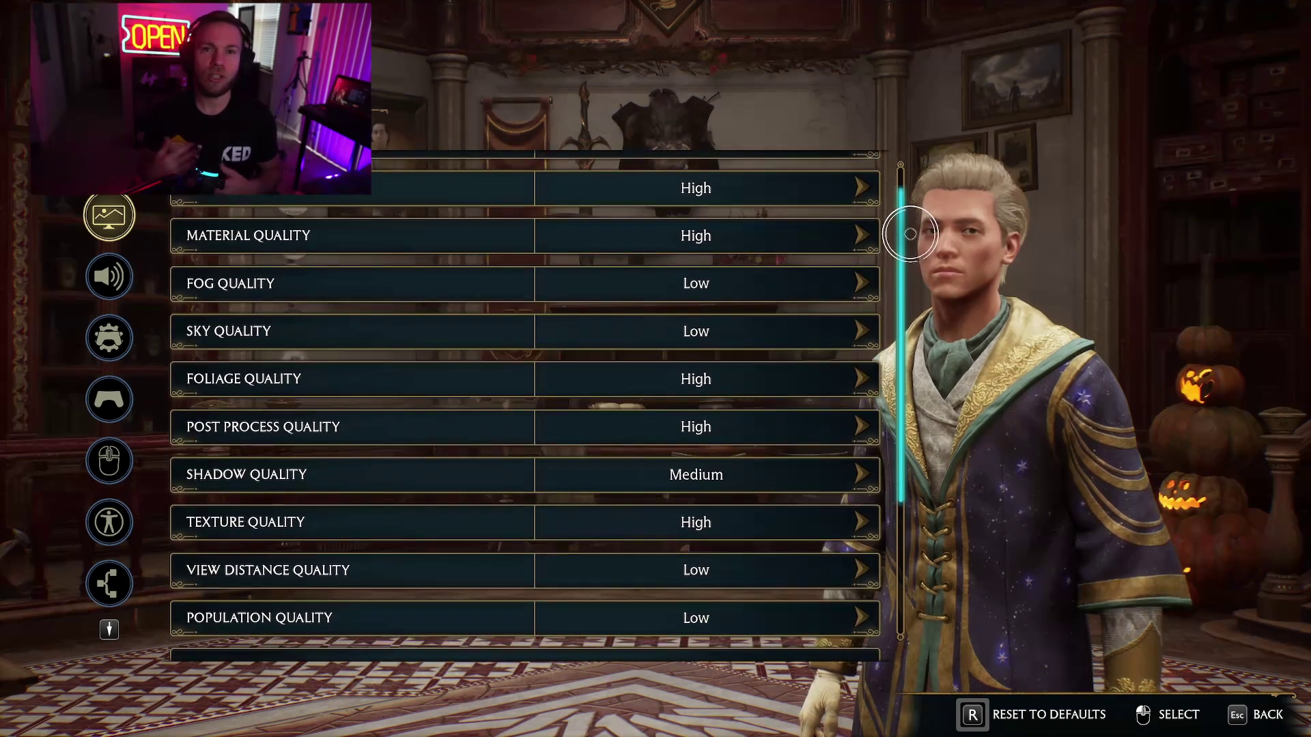
drag(910, 234, 884, 419)
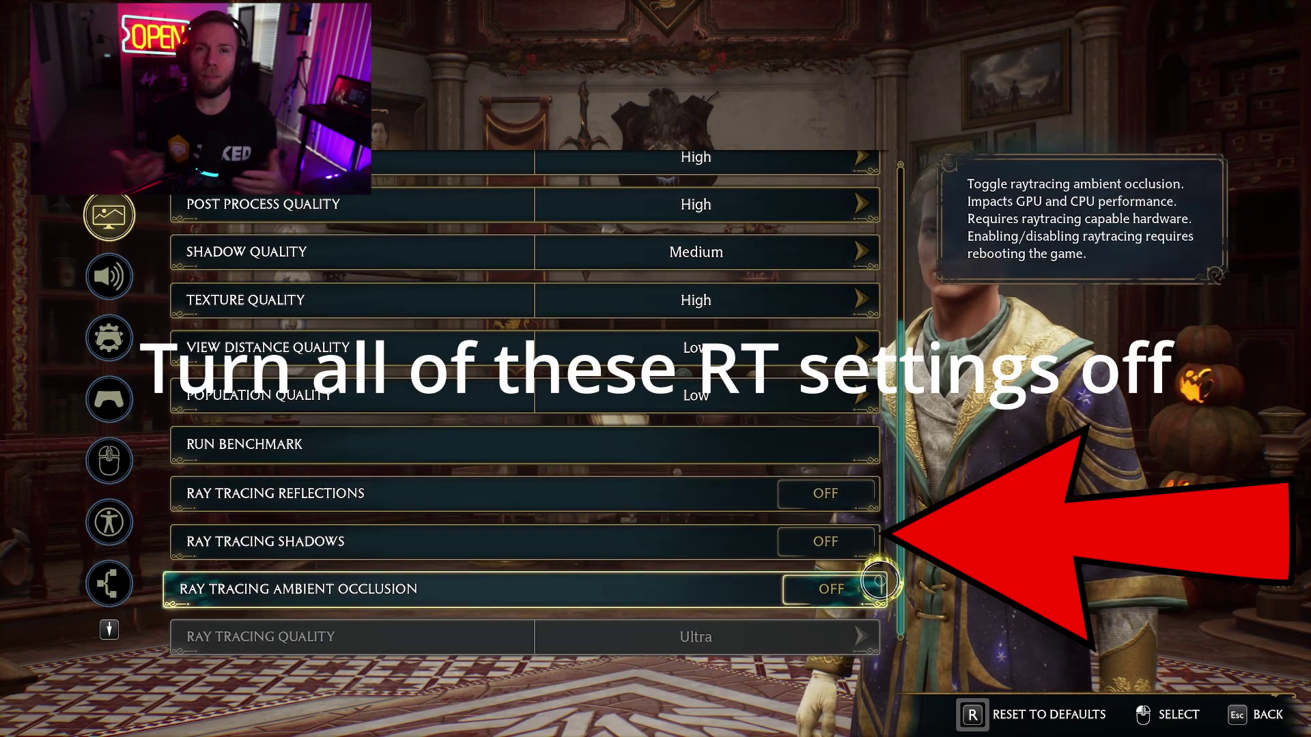
drag(891, 555, 917, 421)
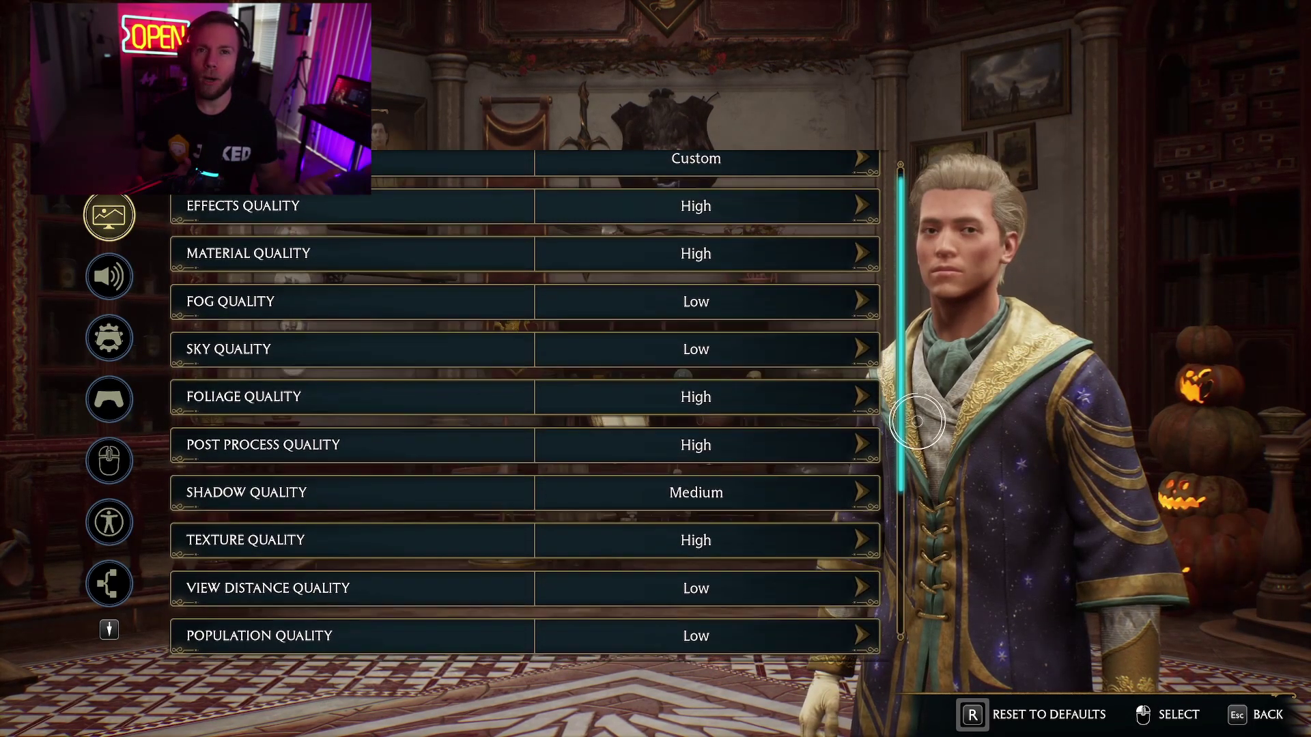
scroll(897, 269, down, 3)
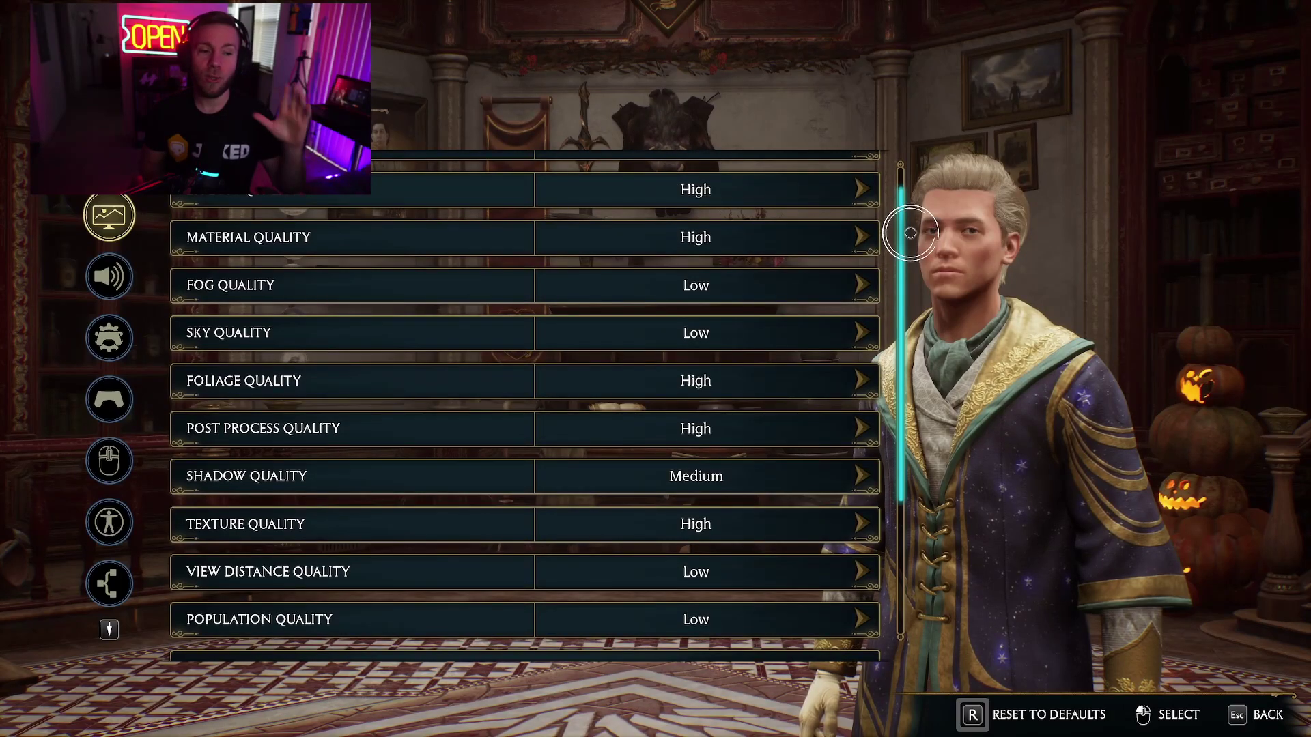
mouse_move(910, 235)
mouse_down()
mouse_move(897, 268)
mouse_move(910, 234)
mouse_move(897, 268)
mouse_move(904, 252)
mouse_up()
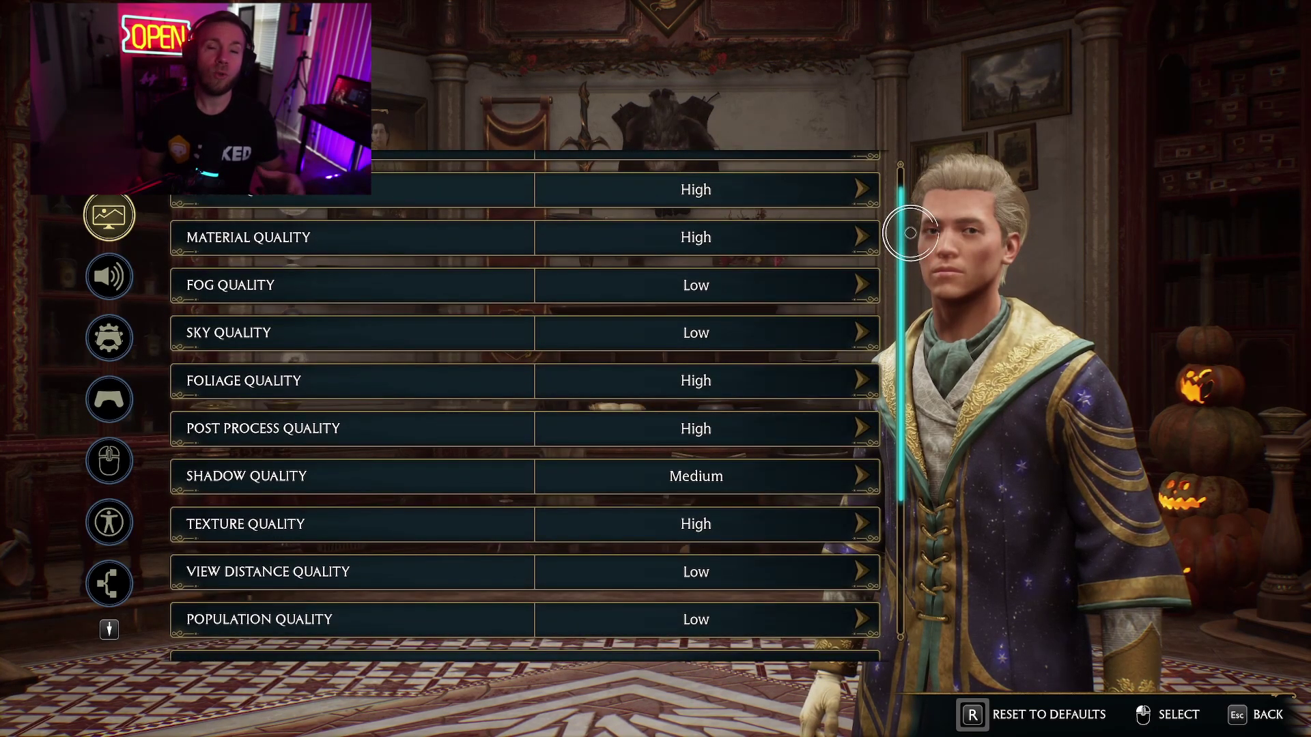
drag(910, 234, 899, 265)
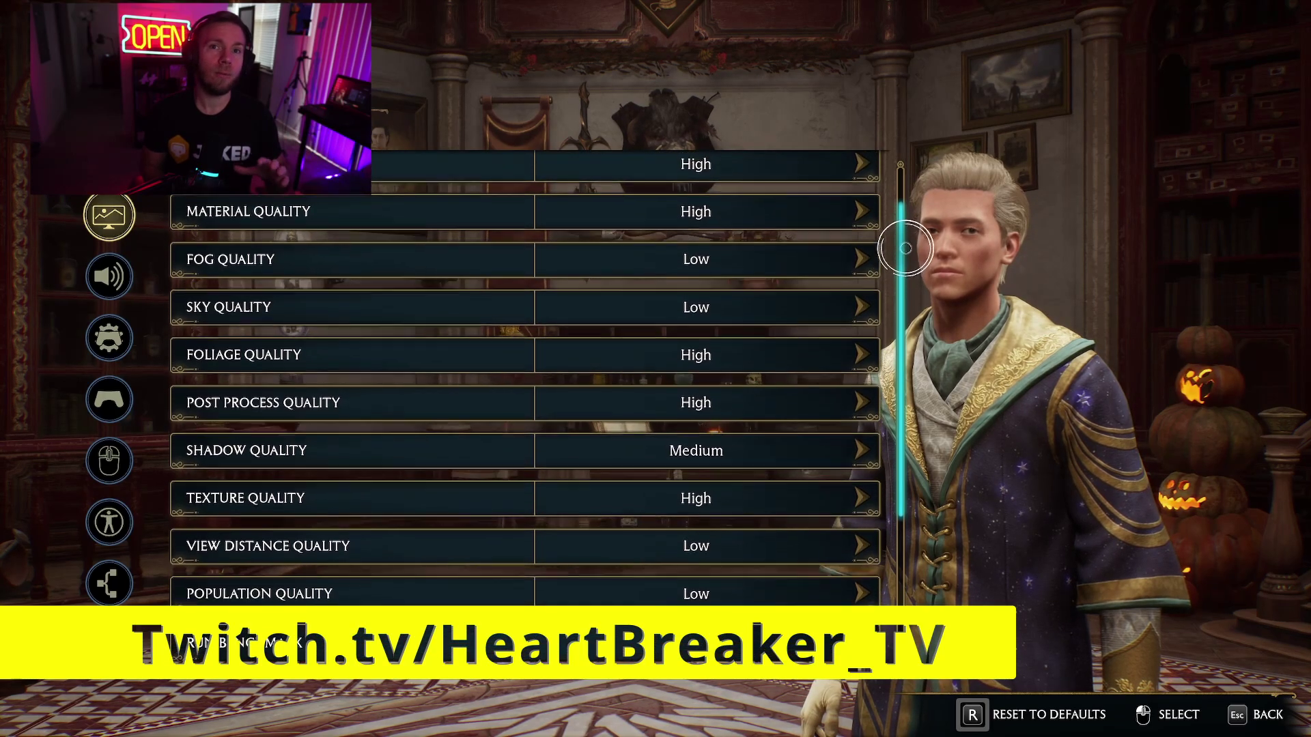